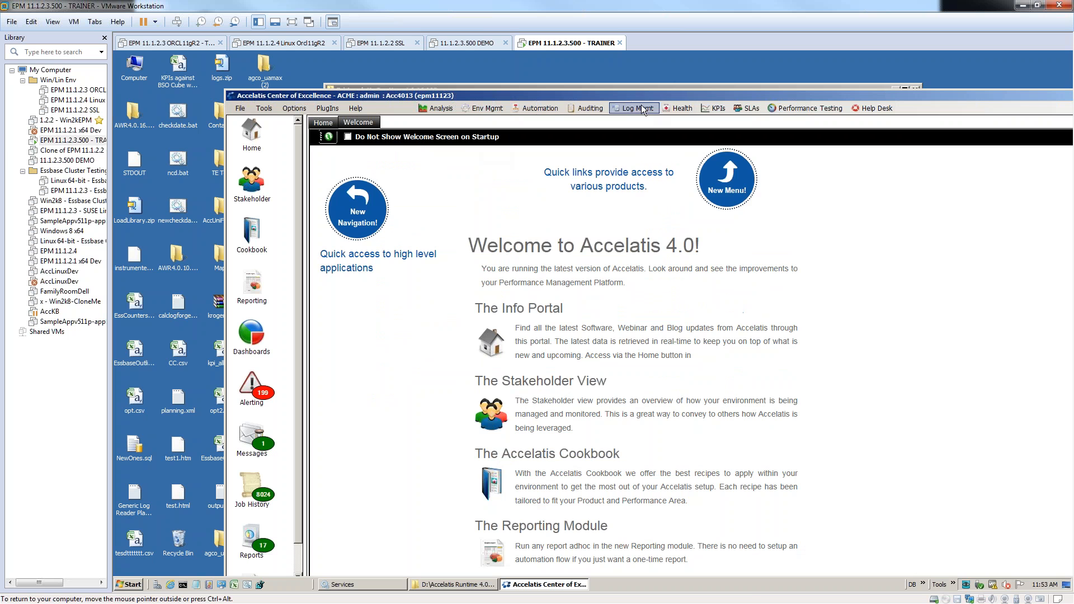
# Step: Open the Health connectivity checks and filter them to Custom Failure
pyautogui.click(682, 108)
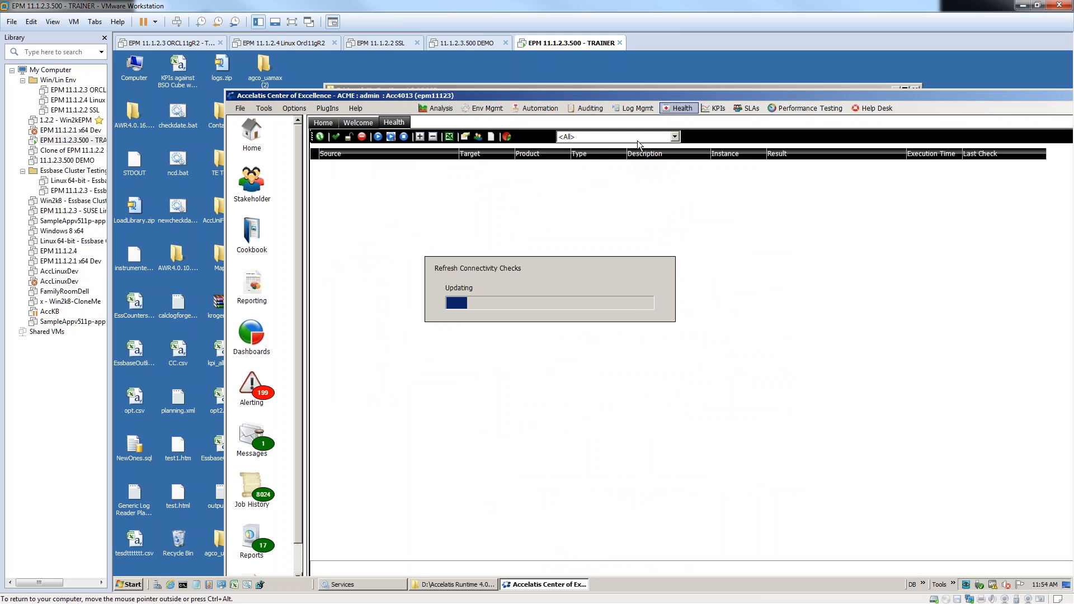
pyautogui.click(636, 140)
pyautogui.click(627, 244)
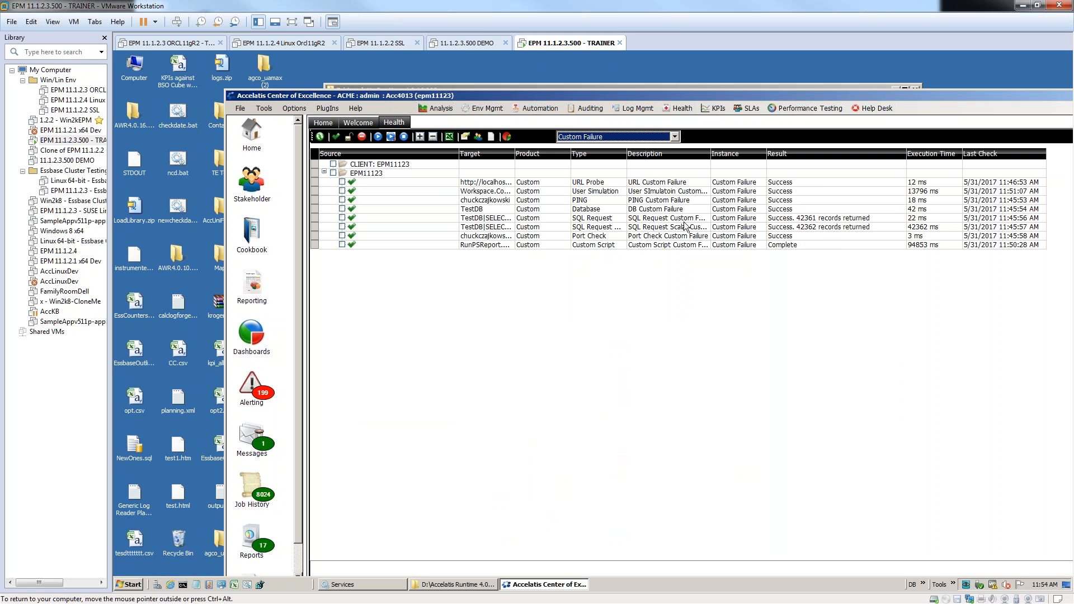
# Step: Maximize the application window and widen the Type column to compare the SQL Request and SQL Request Scalar checks
pyautogui.click(626, 154)
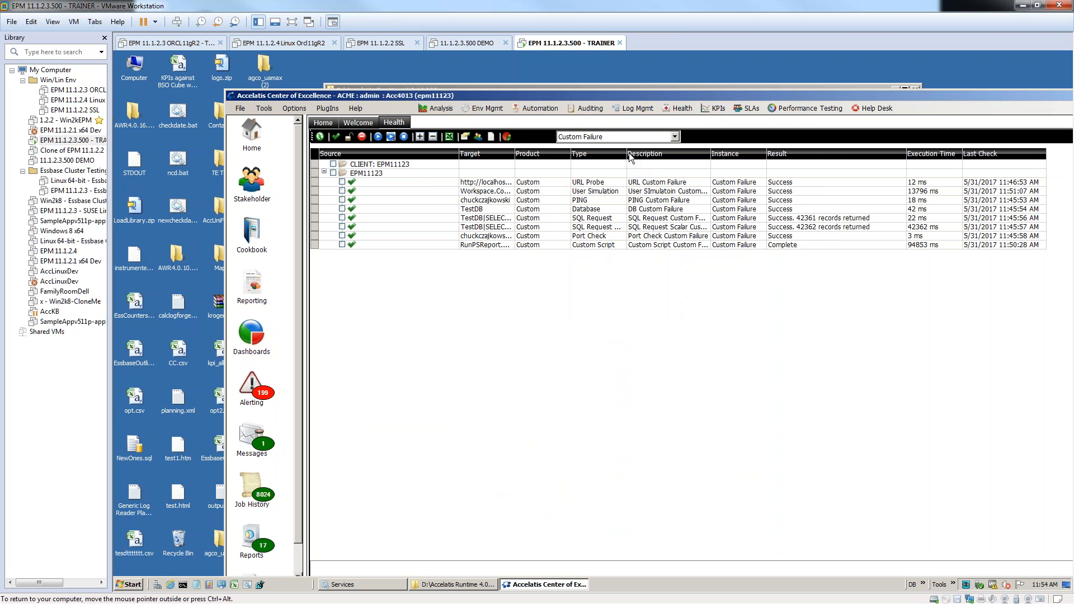
pyautogui.doubleClick(632, 95)
pyautogui.moveTo(513, 113); pyautogui.dragTo(553, 114)
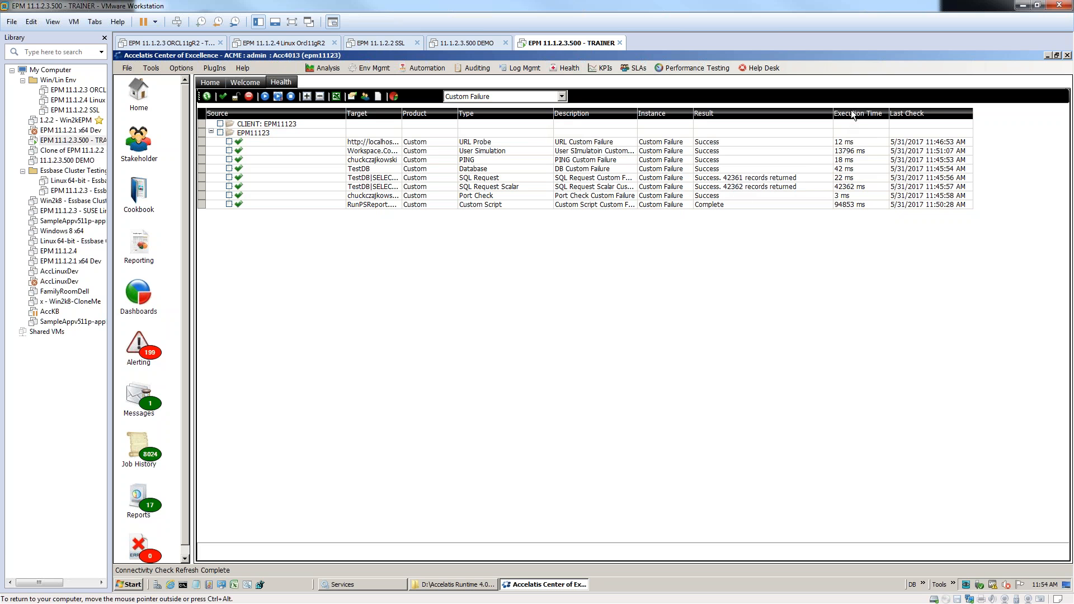
pyautogui.click(857, 179)
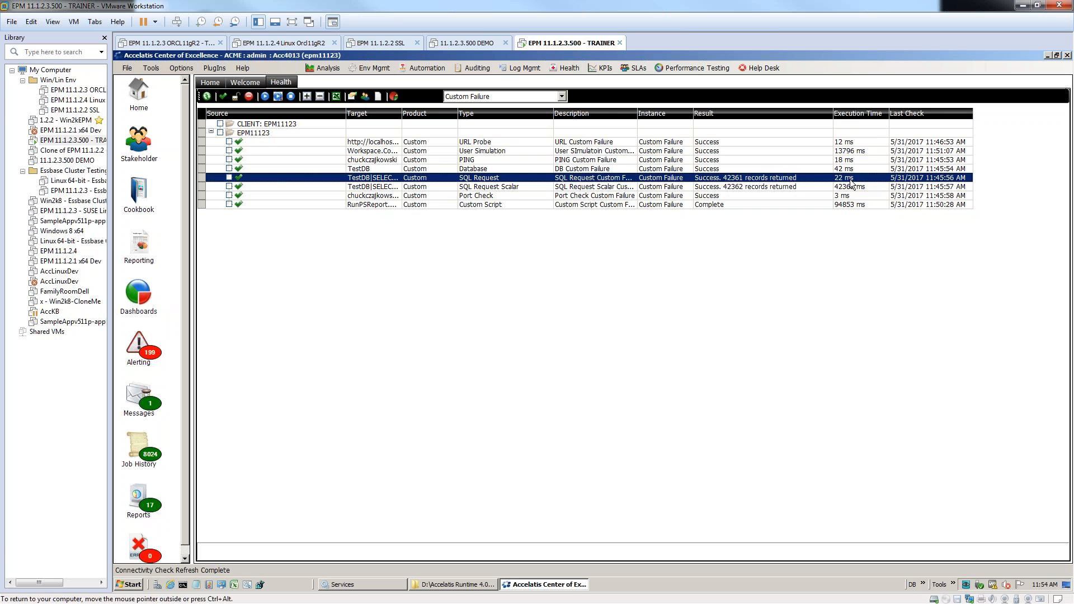
pyautogui.click(853, 189)
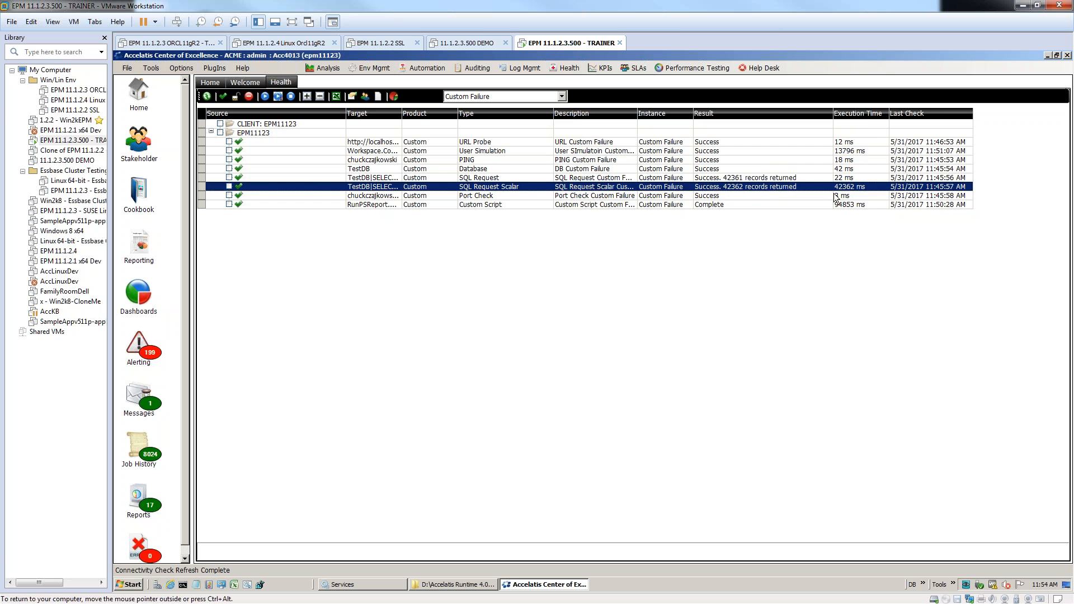
# Step: Open the User Simulation check from the Health Check Designer and view its custom failure response time criteria
pyautogui.click(352, 97)
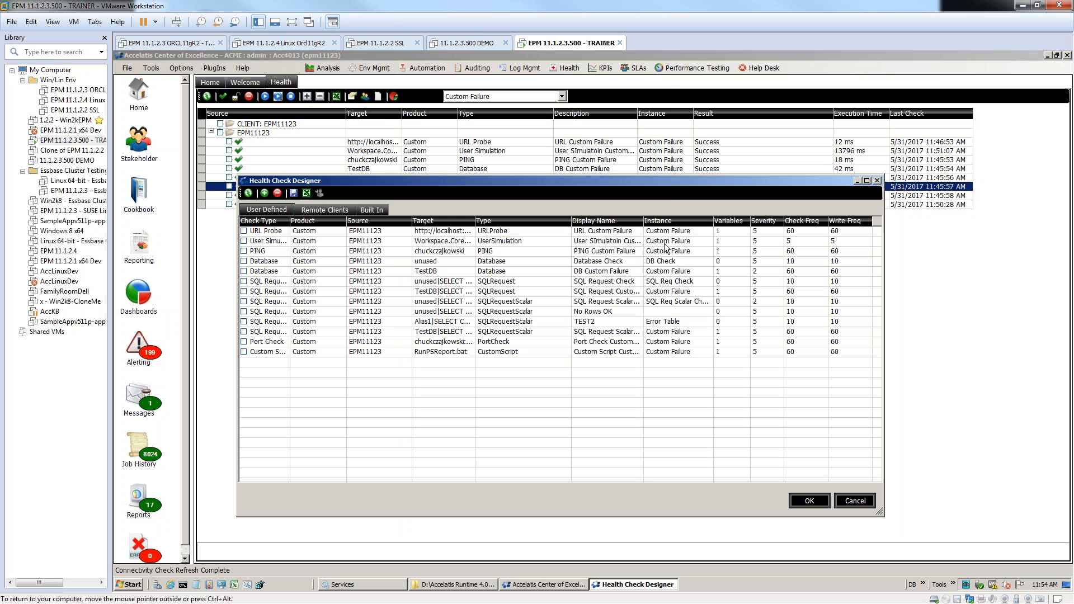
pyautogui.click(541, 240)
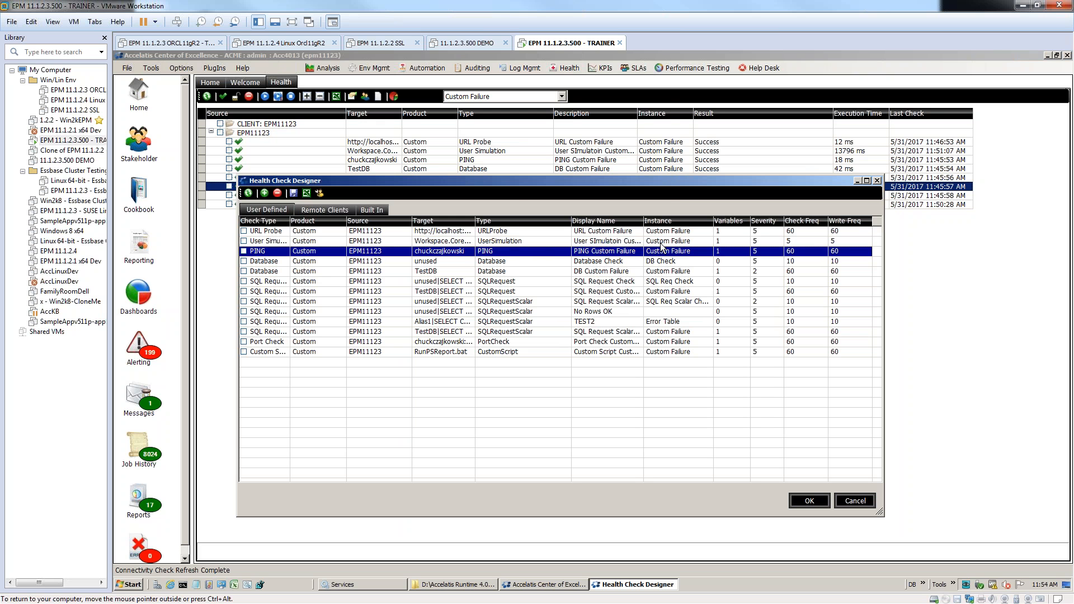
pyautogui.doubleClick(539, 241)
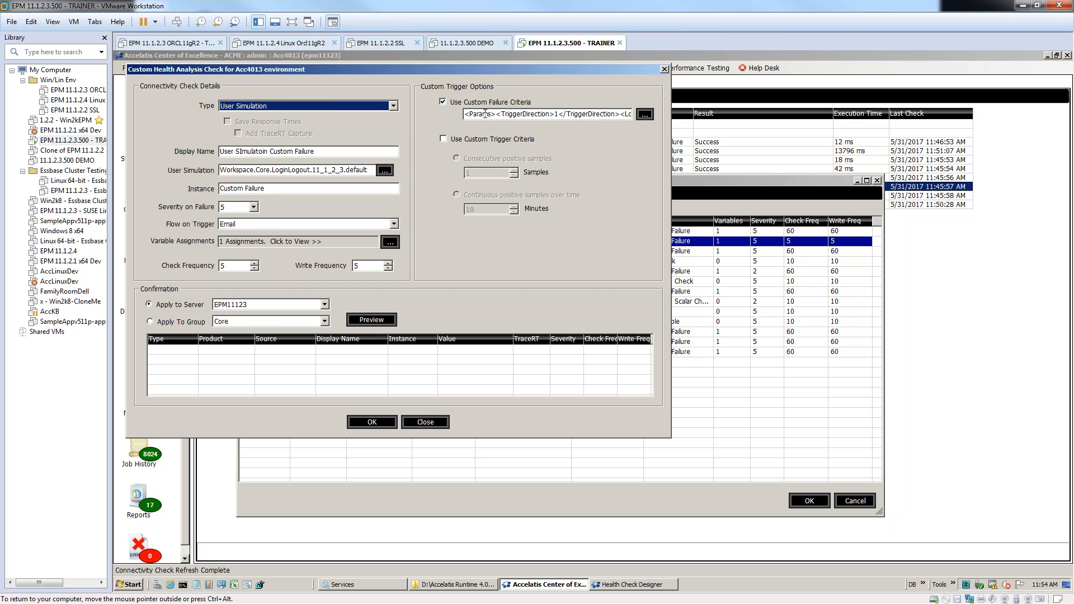
pyautogui.click(643, 114)
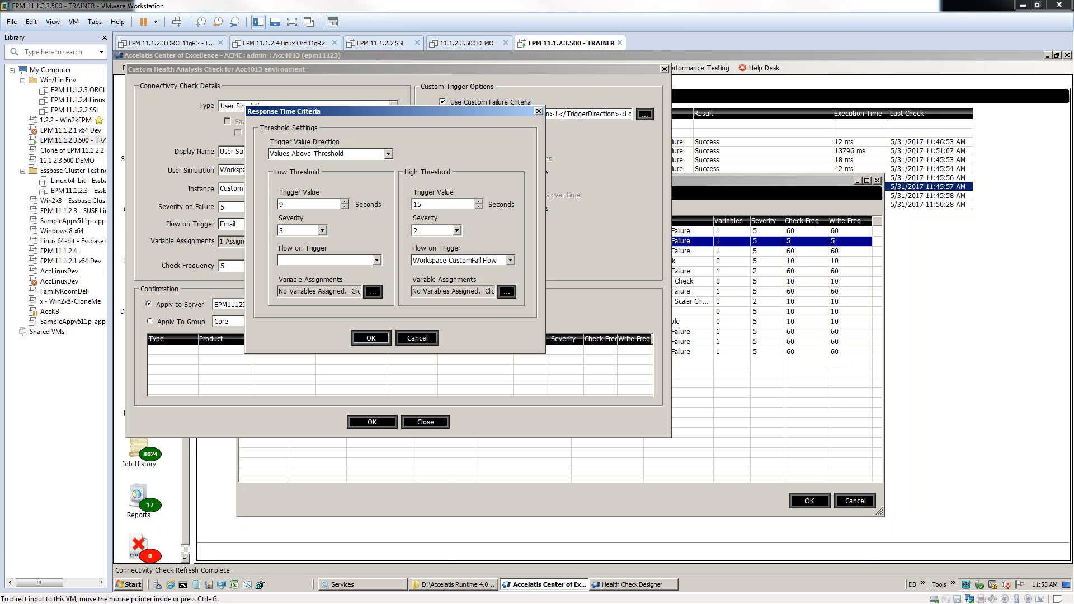
# Step: Switch to Outlook and read the response time in the 11:45 AM User Simulation Severity 2 alert email
pyautogui.moveTo(0, 56); pyautogui.dragTo(424, 47)
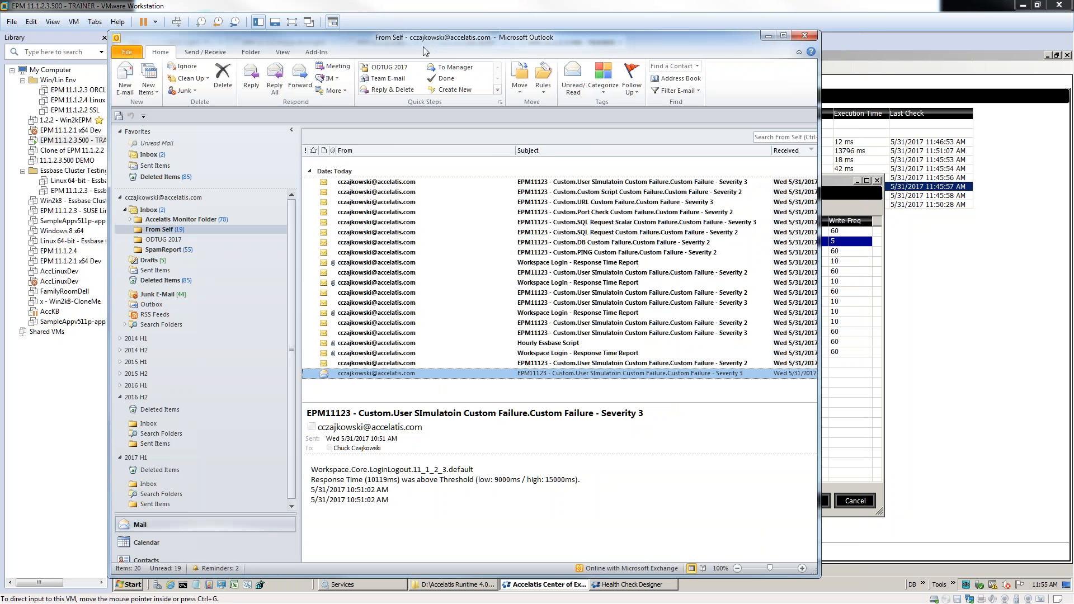
pyautogui.click(783, 35)
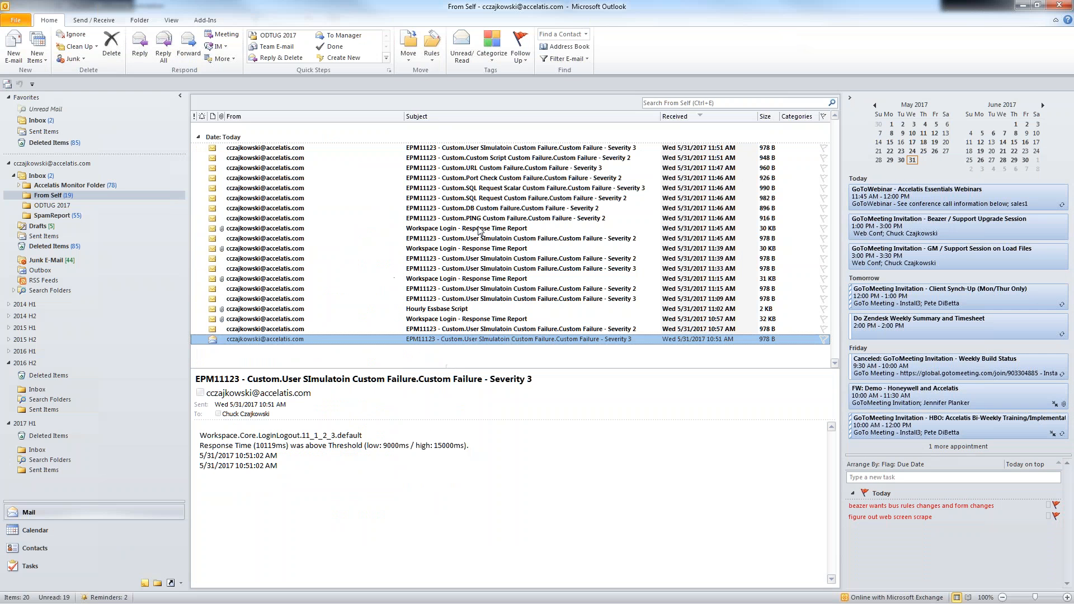
pyautogui.click(478, 237)
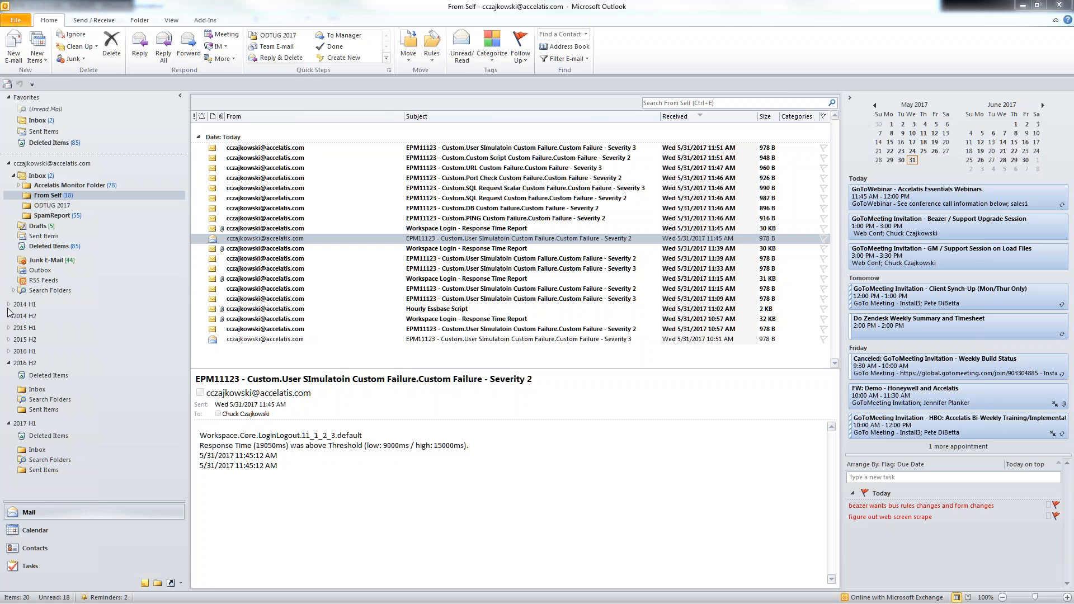
pyautogui.moveTo(0, 62); pyautogui.dragTo(539, 57)
pyautogui.doubleClick(538, 59)
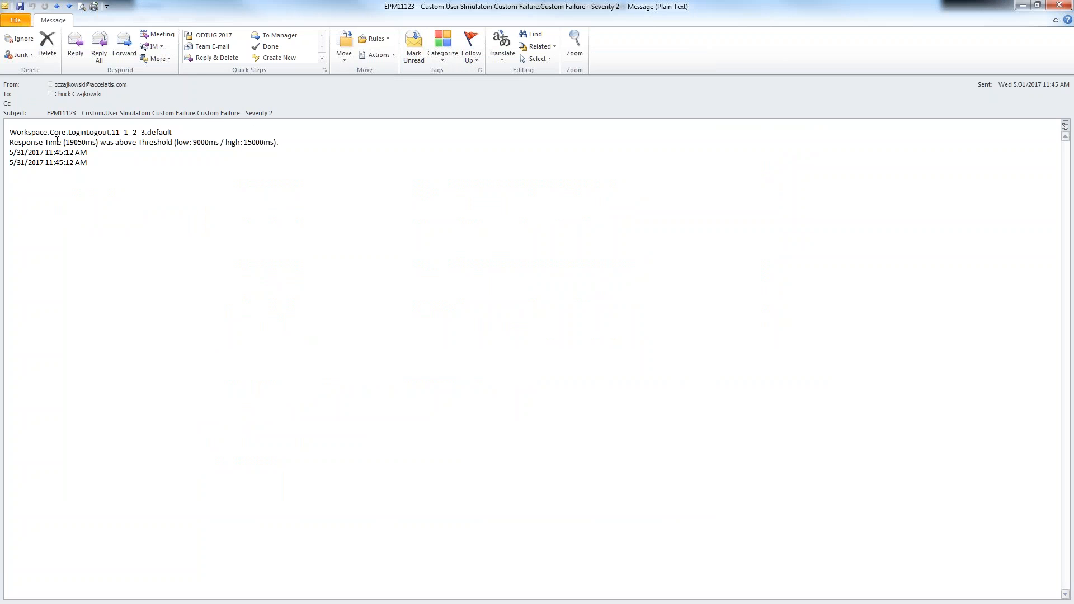
pyautogui.moveTo(66, 143); pyautogui.dragTo(93, 143)
pyautogui.click(88, 152)
pyautogui.click(1058, 5)
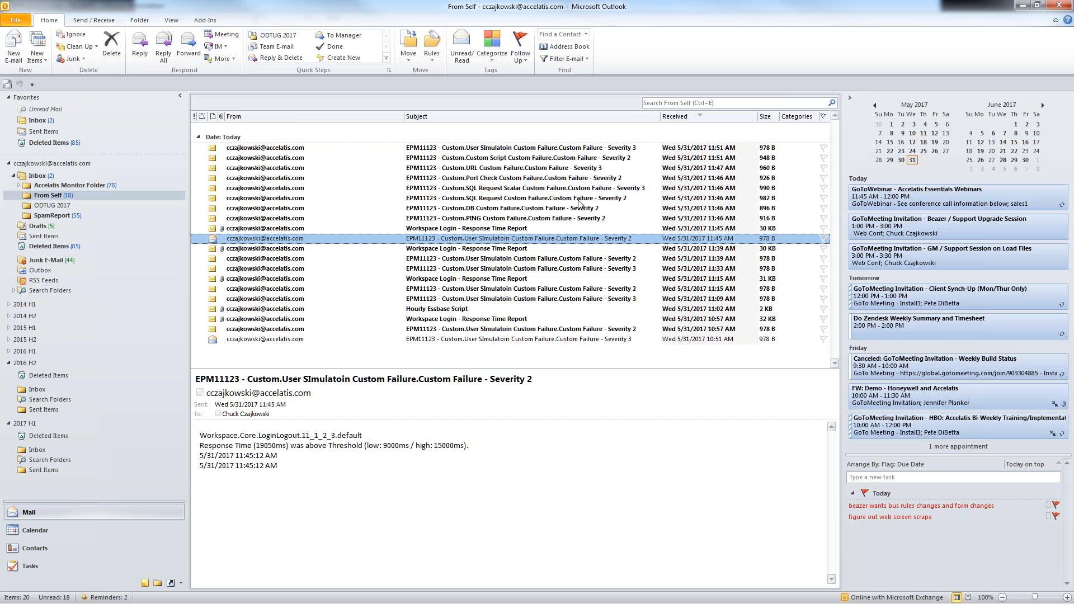
# Step: Review the PDF attached to the 11:45 AM Workspace Login - Response Time Report email, and return to the response time criteria
pyautogui.click(495, 229)
pyautogui.doubleClick(492, 233)
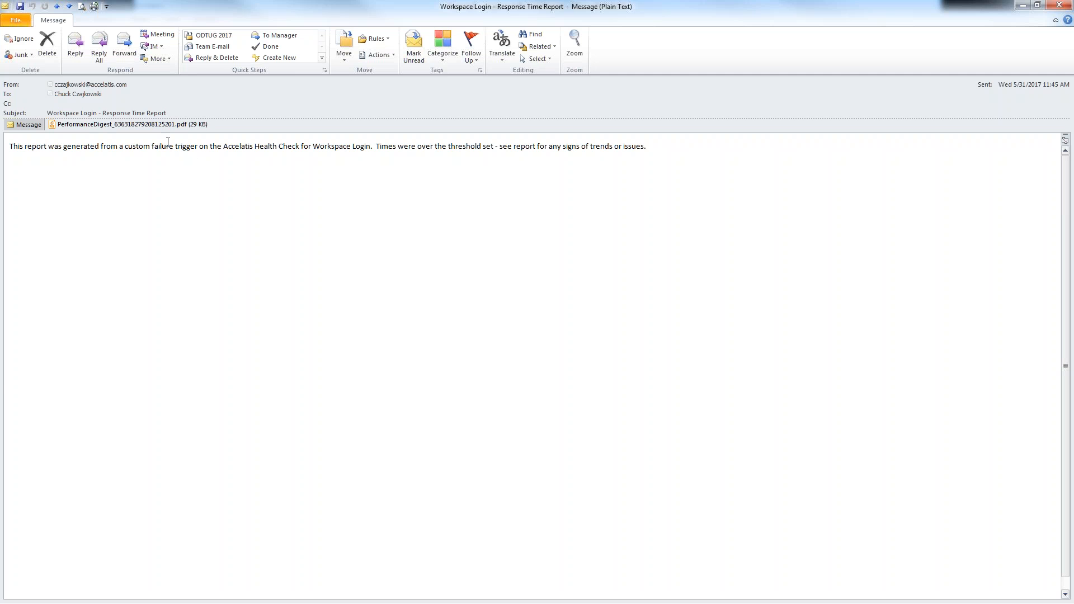
pyautogui.doubleClick(150, 125)
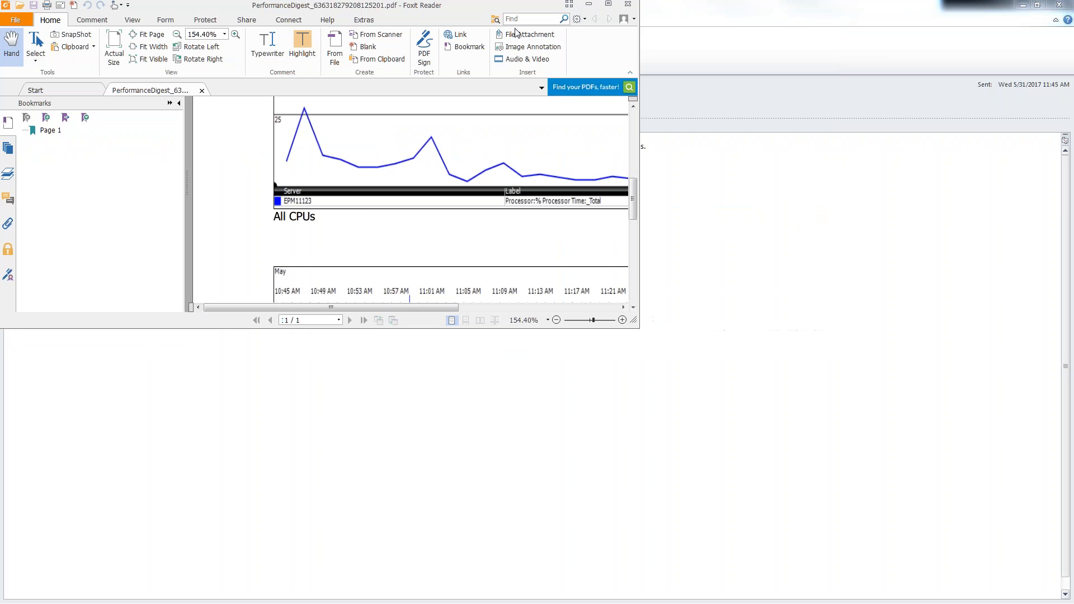
pyautogui.click(993, 596)
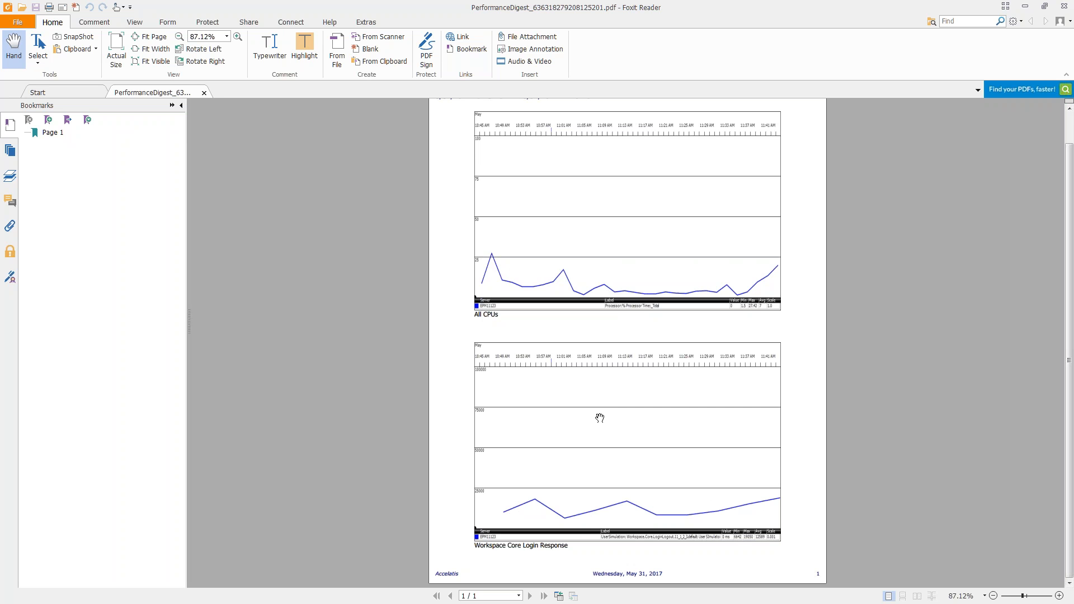
pyautogui.click(1064, 7)
pyautogui.click(1059, 5)
pyautogui.click(1020, 6)
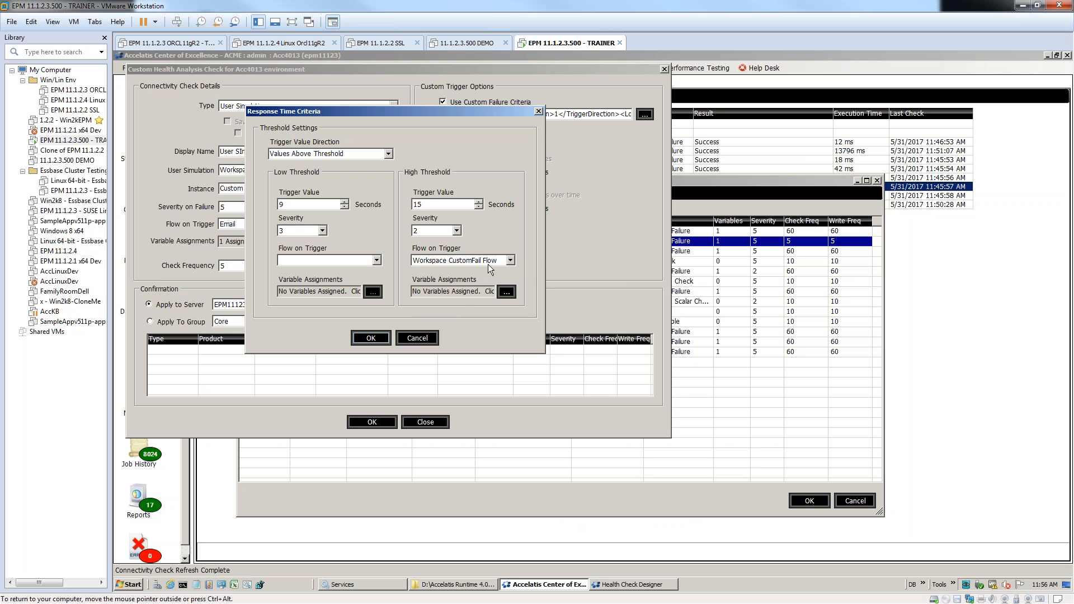
# Step: Examine the flows available for the high threshold trigger, and close the check and the Health Check Designer without saving
pyautogui.click(462, 260)
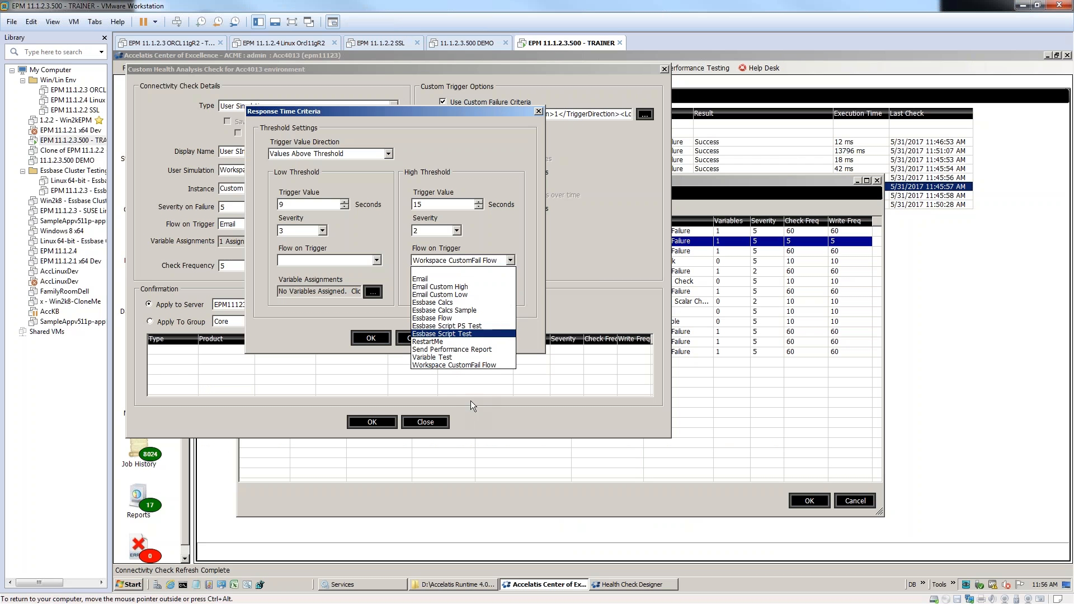
pyautogui.click(519, 148)
pyautogui.click(425, 339)
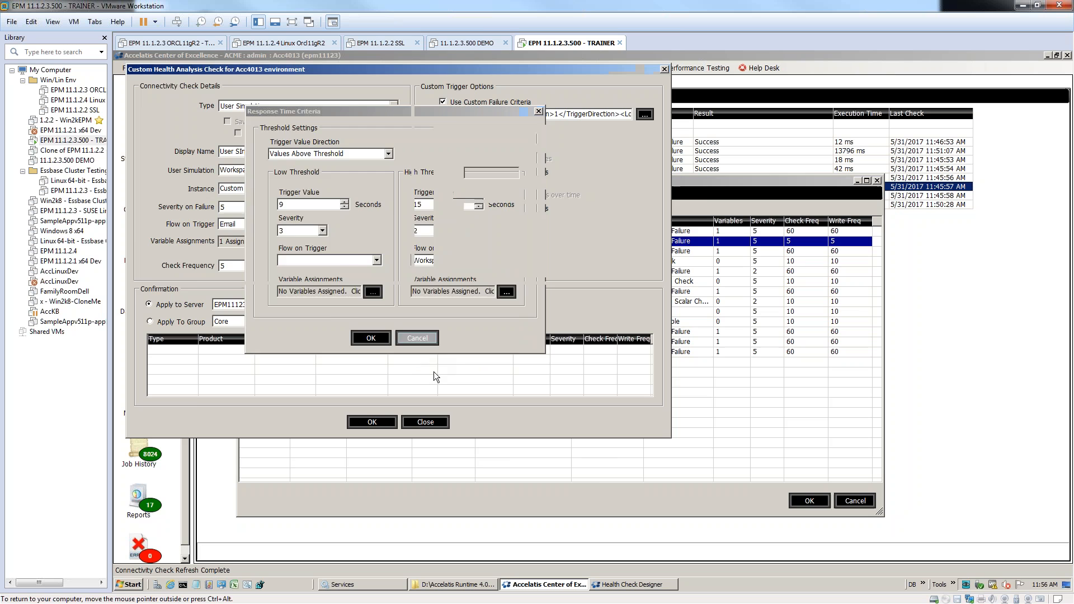
pyautogui.click(442, 423)
pyautogui.click(856, 501)
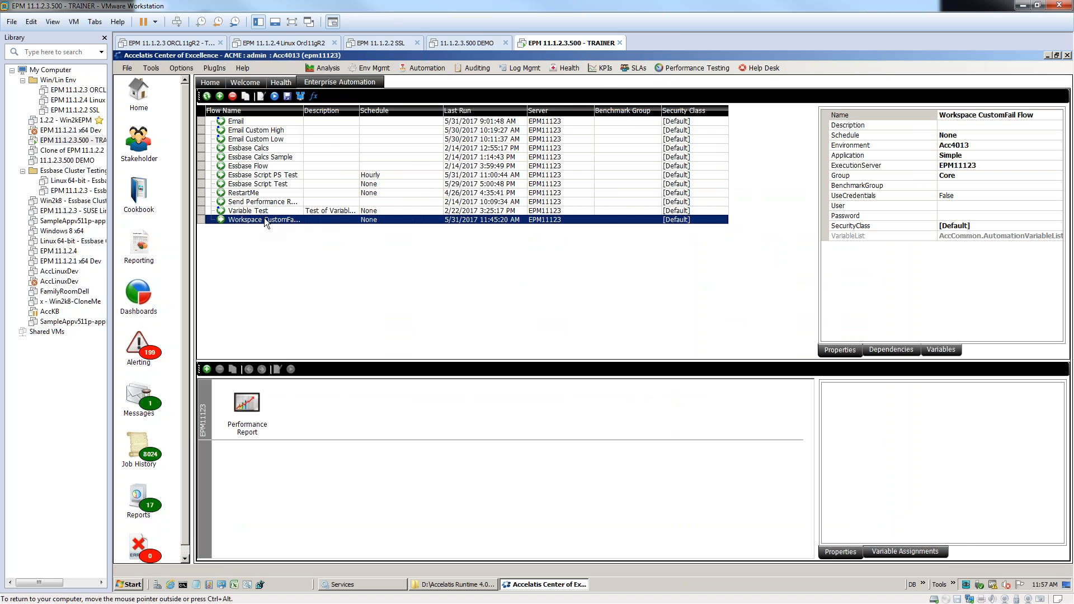
# Step: Inspect the report format and selected graphs of the Performance Report task in Workspace CustomFail Flow
pyautogui.click(249, 409)
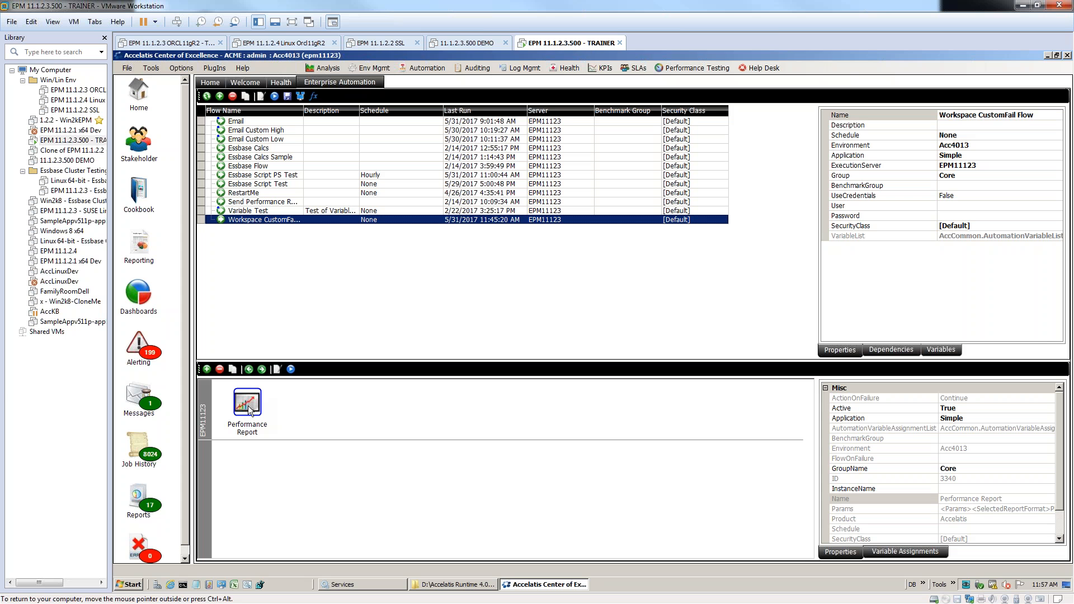
pyautogui.doubleClick(249, 409)
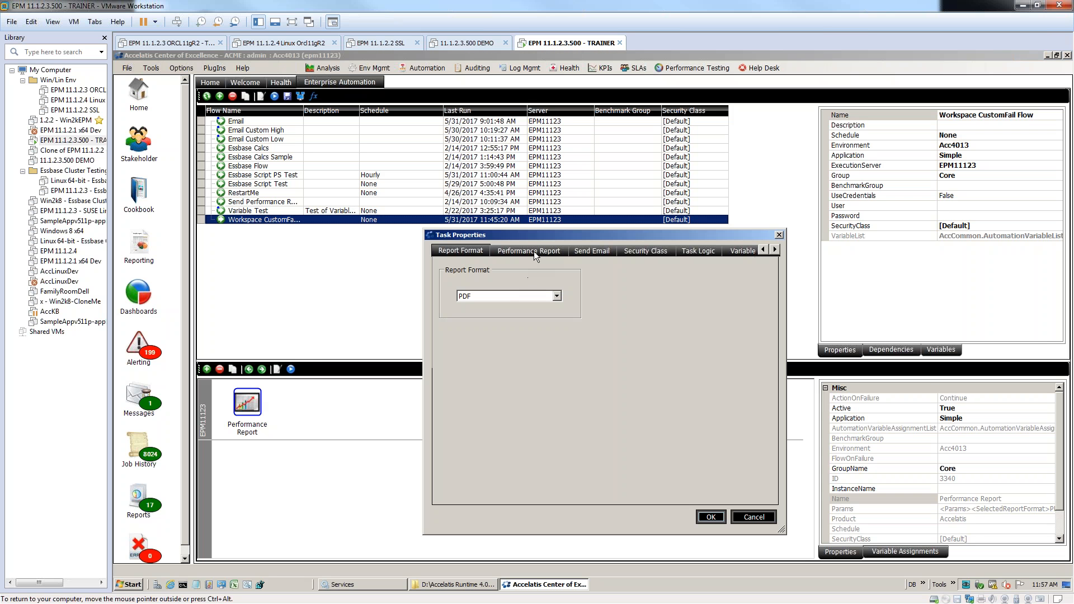
pyautogui.click(540, 251)
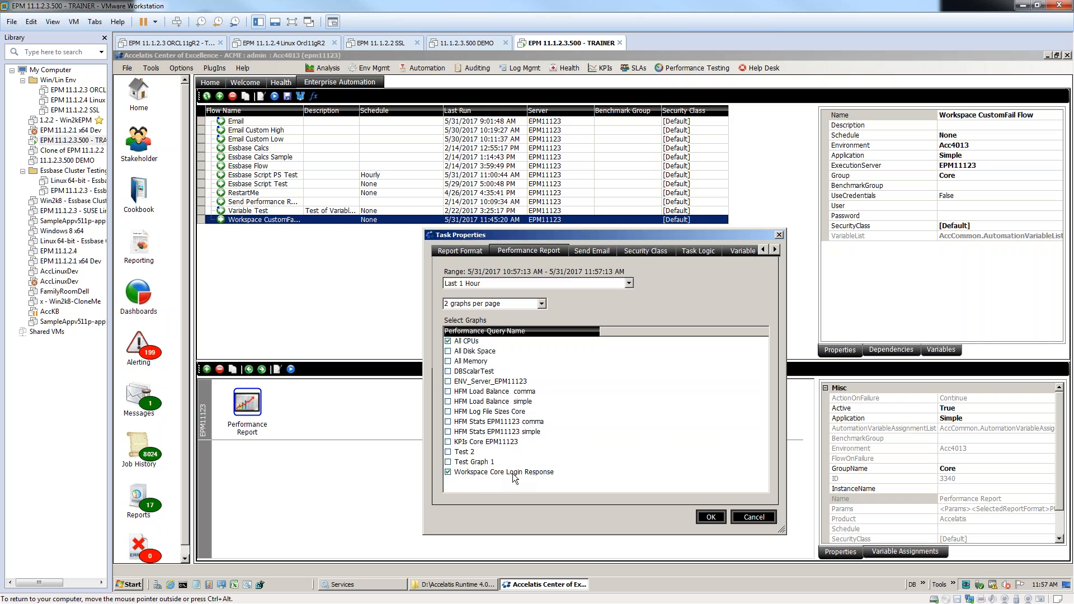
pyautogui.click(759, 520)
# Step: Open the Performance Lab and graph the saved query Workspace Core Login Response
pyautogui.click(151, 68)
pyautogui.click(178, 166)
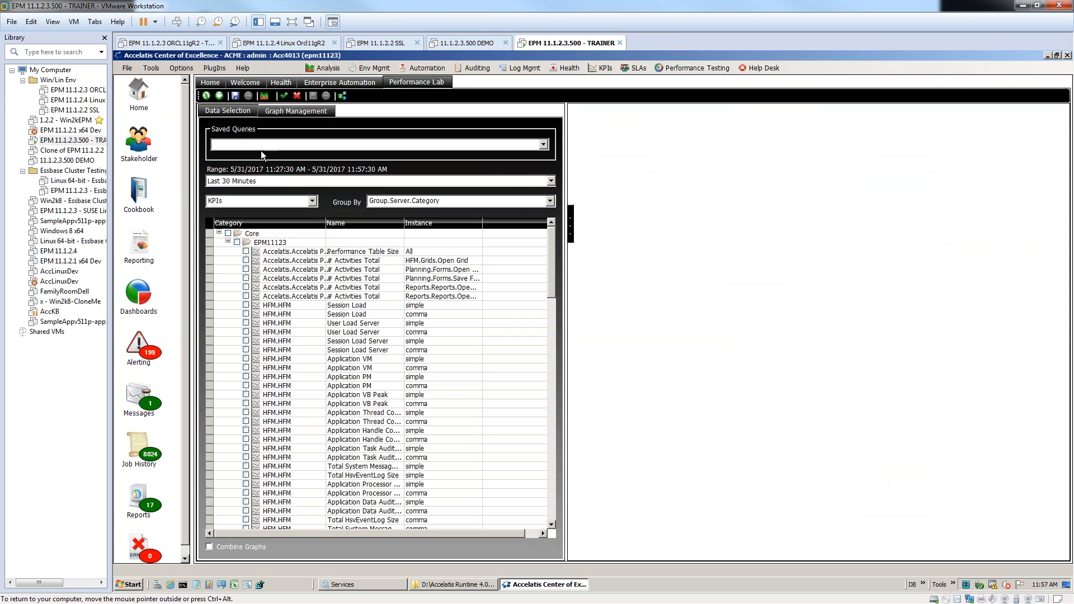
pyautogui.click(260, 144)
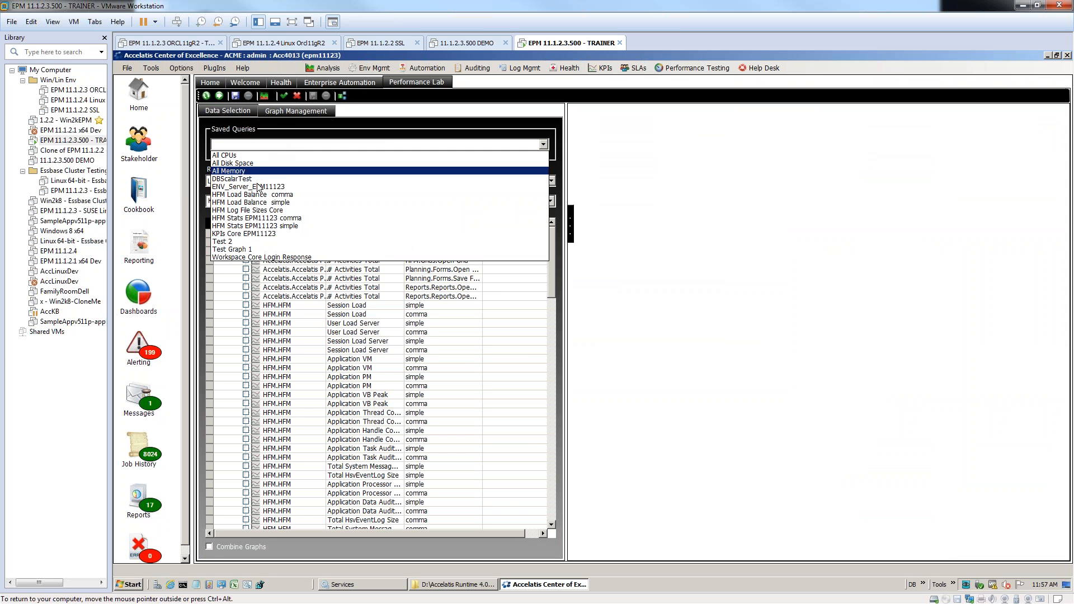
pyautogui.click(257, 257)
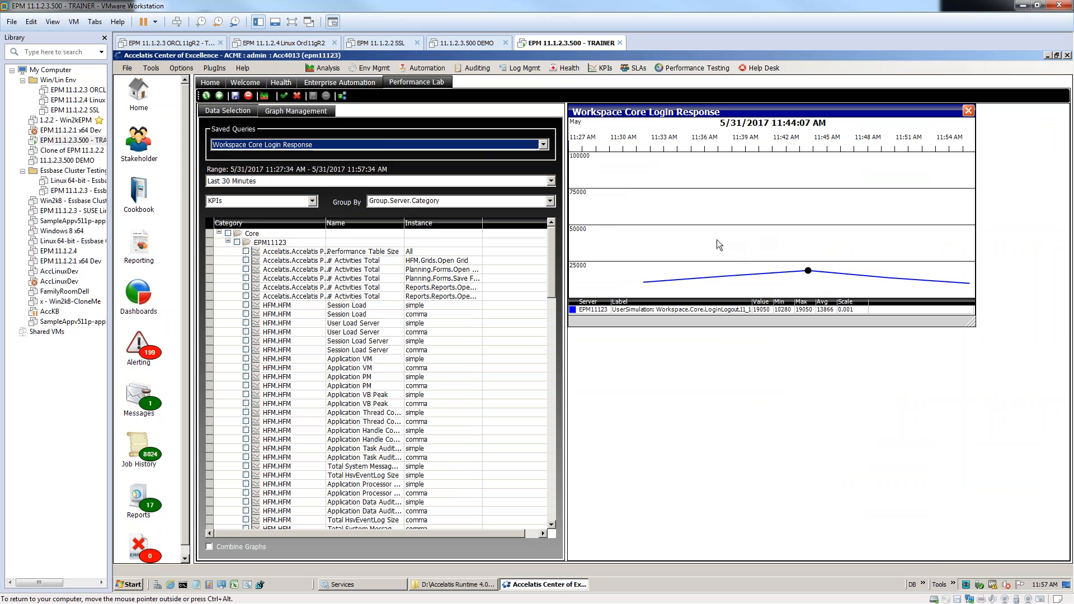
# Step: List the Connectivity data in the Performance Lab, select the custom UserSimulation check, and return to the Health checks
pyautogui.click(254, 206)
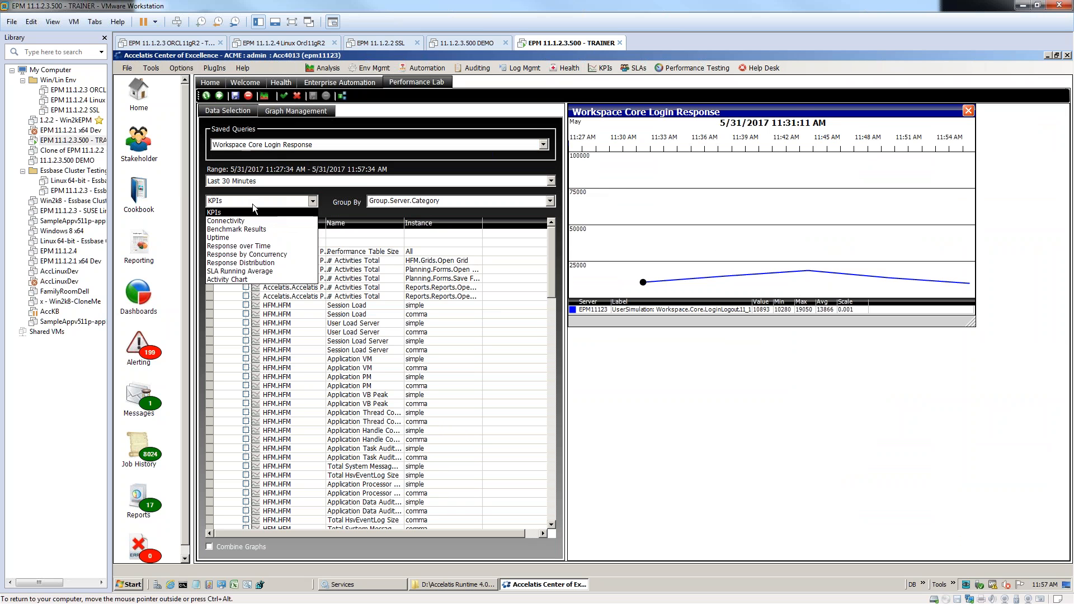
pyautogui.click(238, 223)
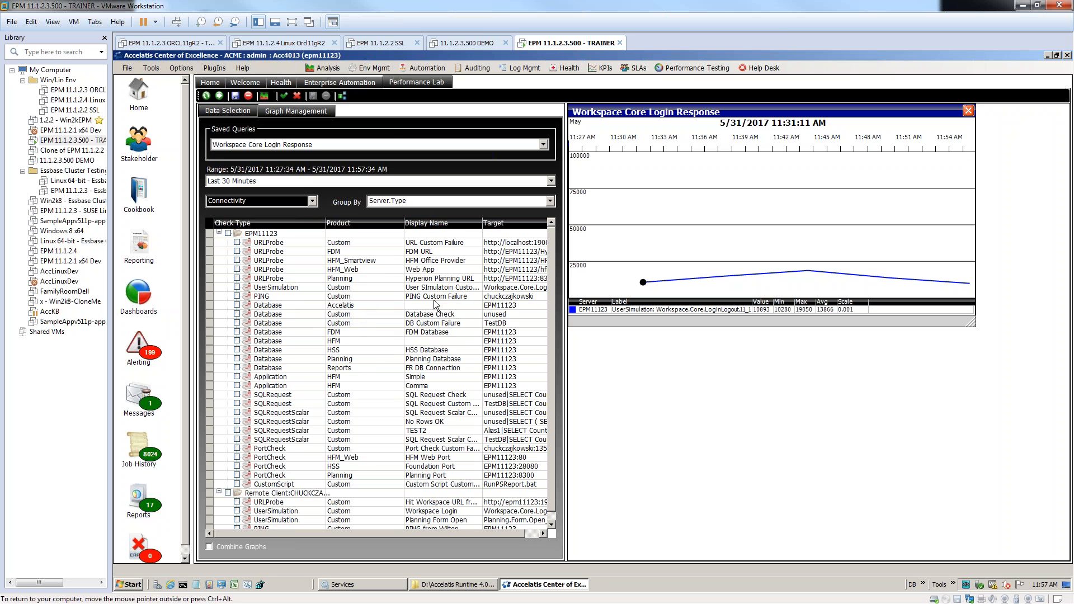
pyautogui.click(279, 287)
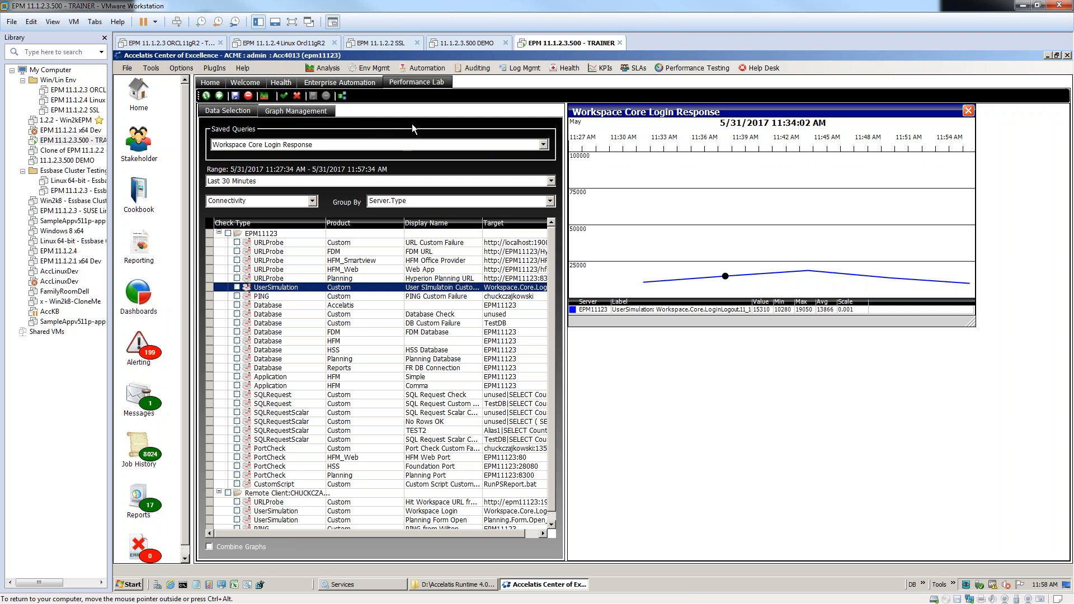
pyautogui.click(281, 82)
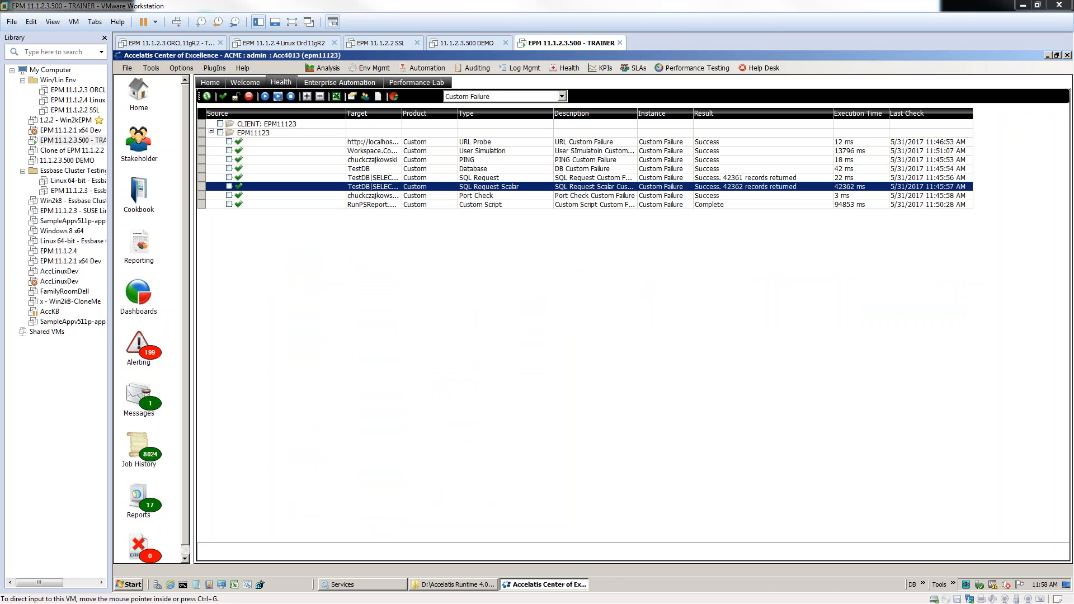
pyautogui.hotkey('alt', 'Tab')
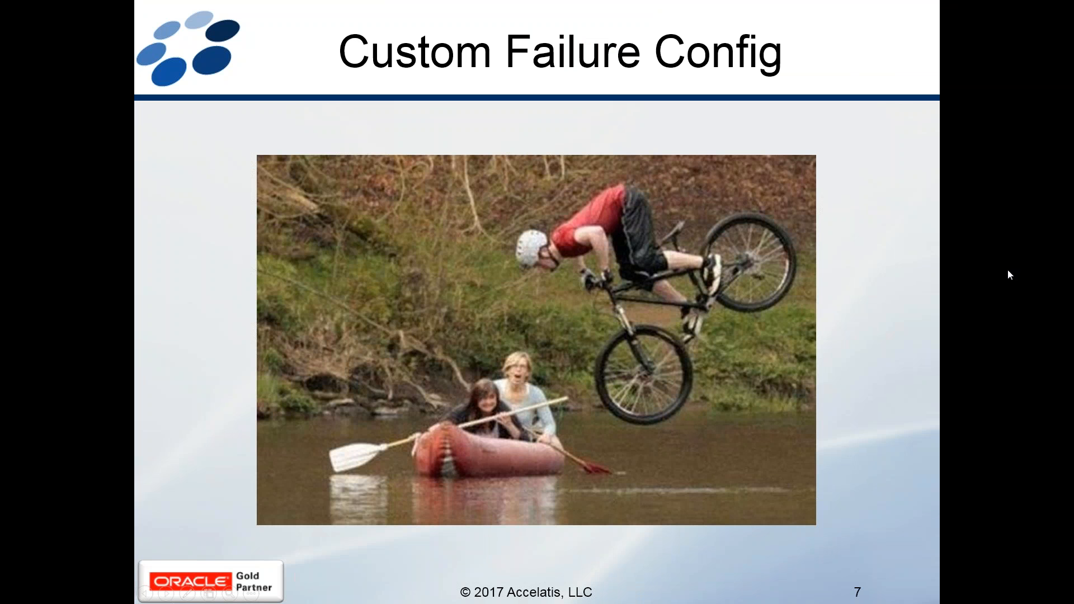
pyautogui.press('Right')
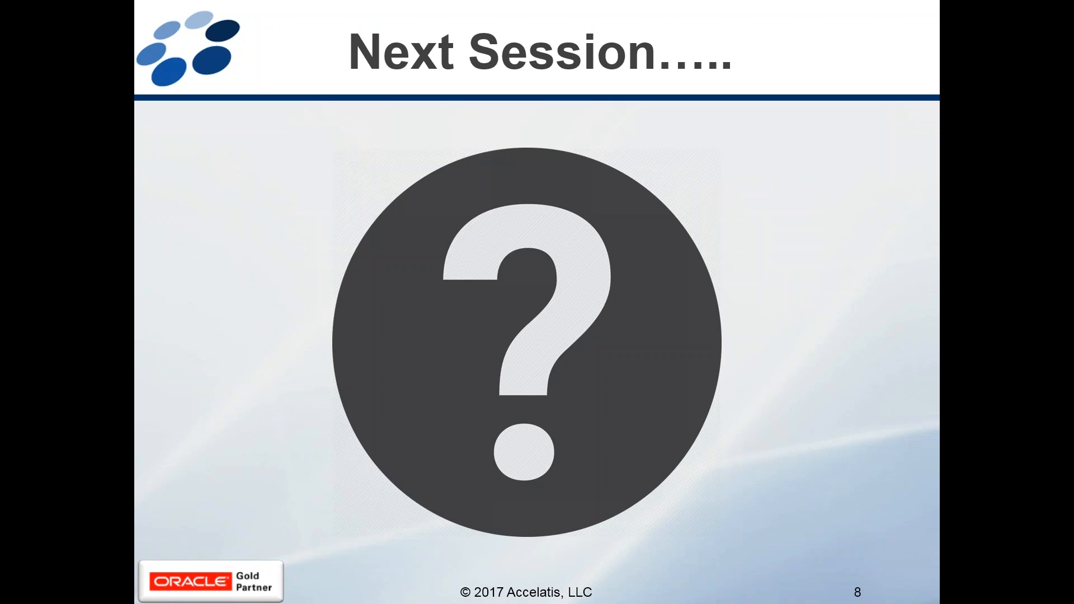
pyautogui.press('Right')
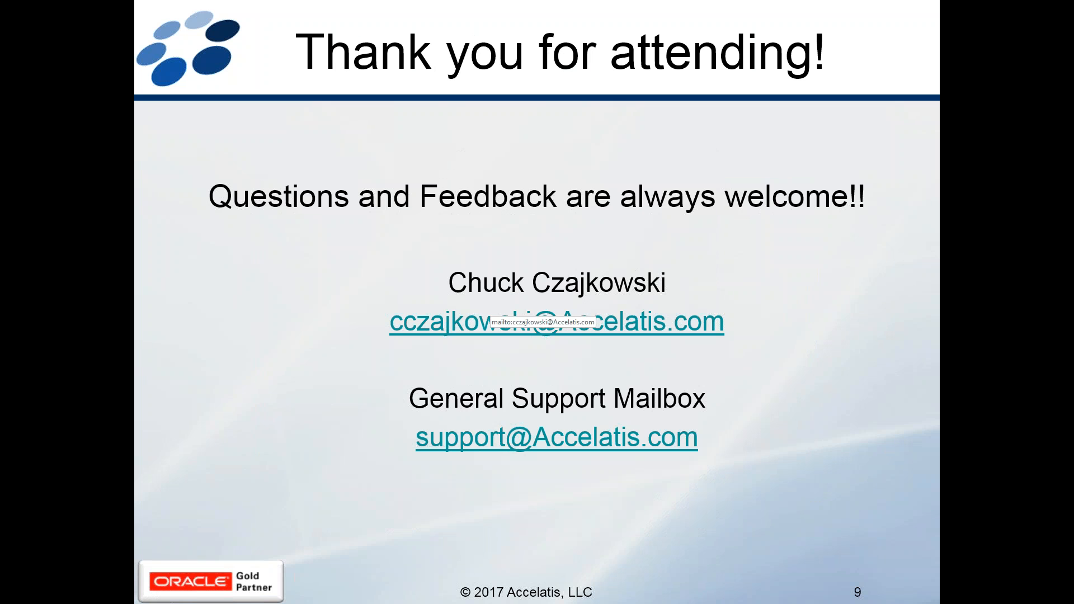